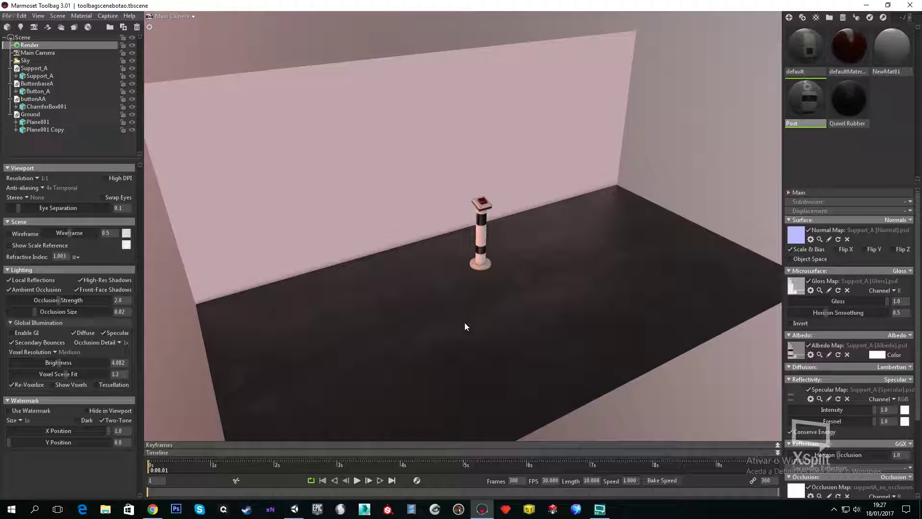
Step: Orbit and zoom out to an angled view of the striped post, dark floor and pink wall
{"action": "left_click_drag", "start_coordinate": [465, 327], "coordinate": [402, 294]}
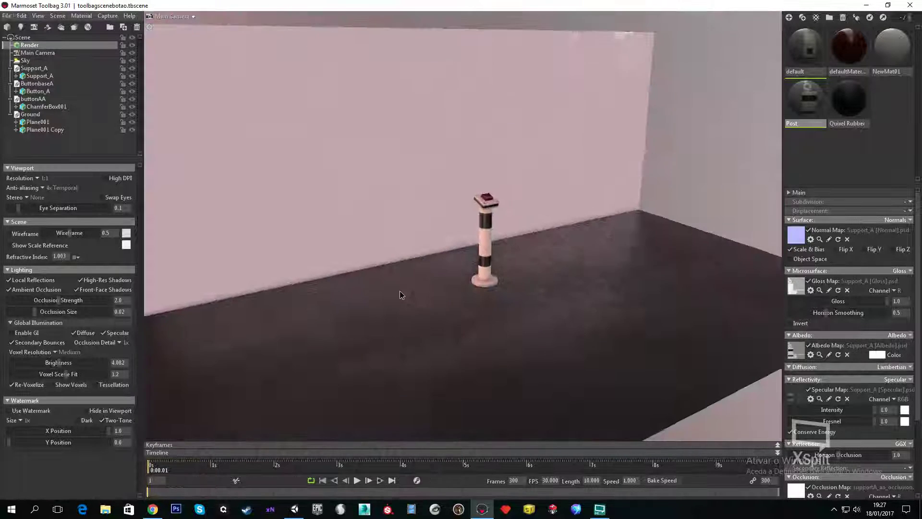
{"action": "scroll", "coordinate": [449, 286], "scroll_direction": "down", "scroll_amount": 3}
{"action": "scroll", "coordinate": [450, 282], "scroll_direction": "up", "scroll_amount": 1}
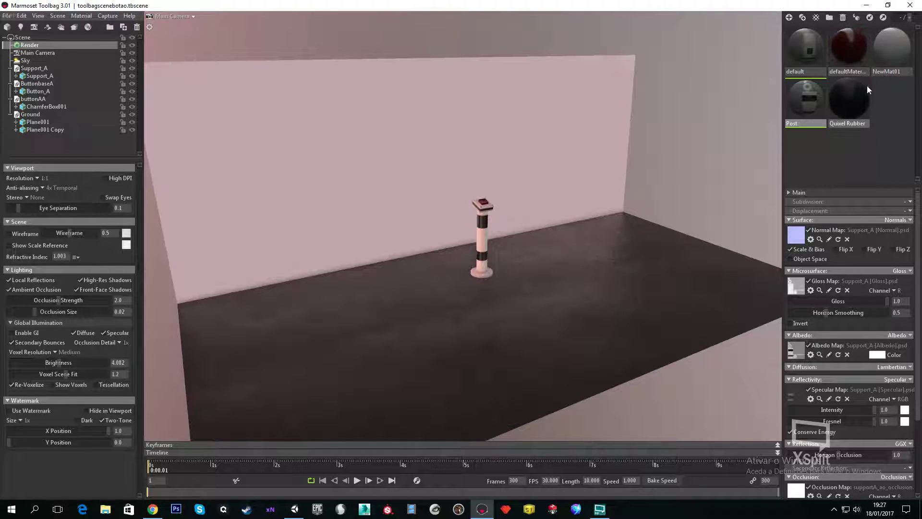
{"action": "right_click_drag", "start_coordinate": [569, 214], "coordinate": [528, 242]}
{"action": "left_click_drag", "start_coordinate": [529, 242], "coordinate": [515, 262]}
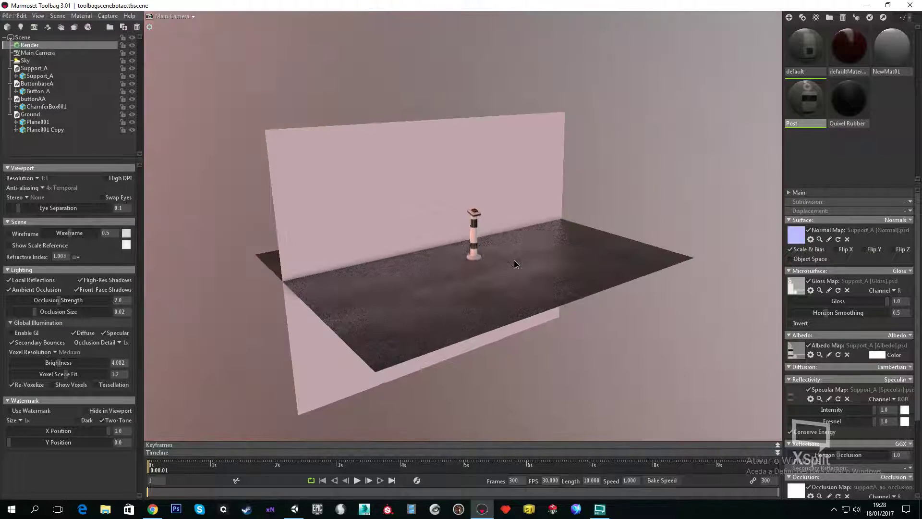
Step: Open File > Export > Unity Package and replace the package name with ButtonScene
{"action": "left_click", "coordinate": [6, 16]}
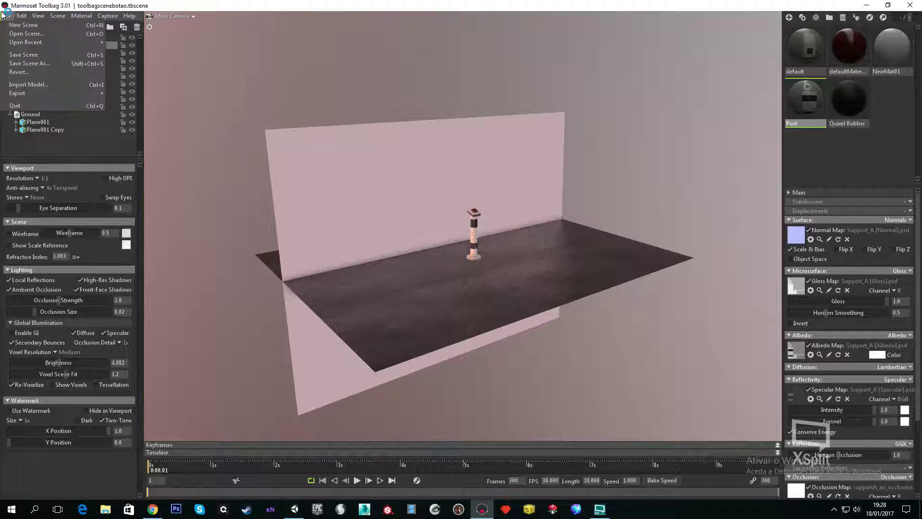
{"action": "mouse_move", "coordinate": [29, 94]}
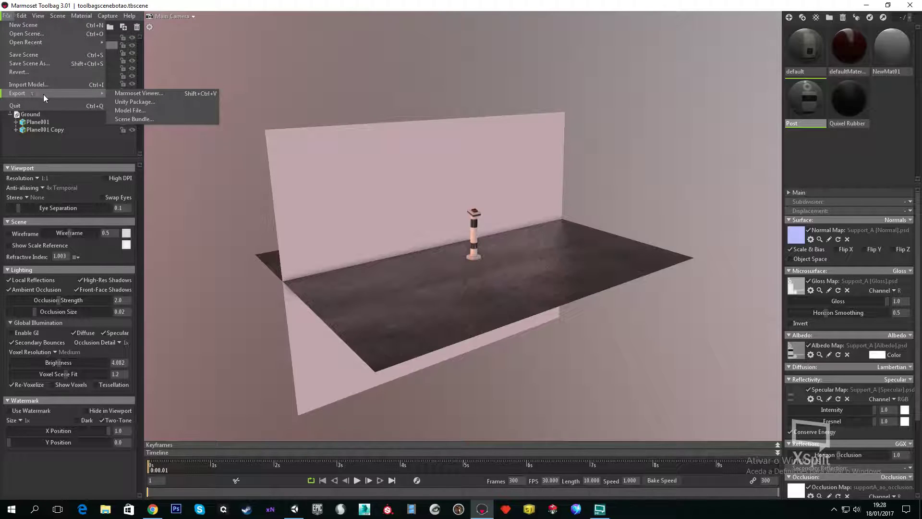
{"action": "left_click", "coordinate": [144, 102]}
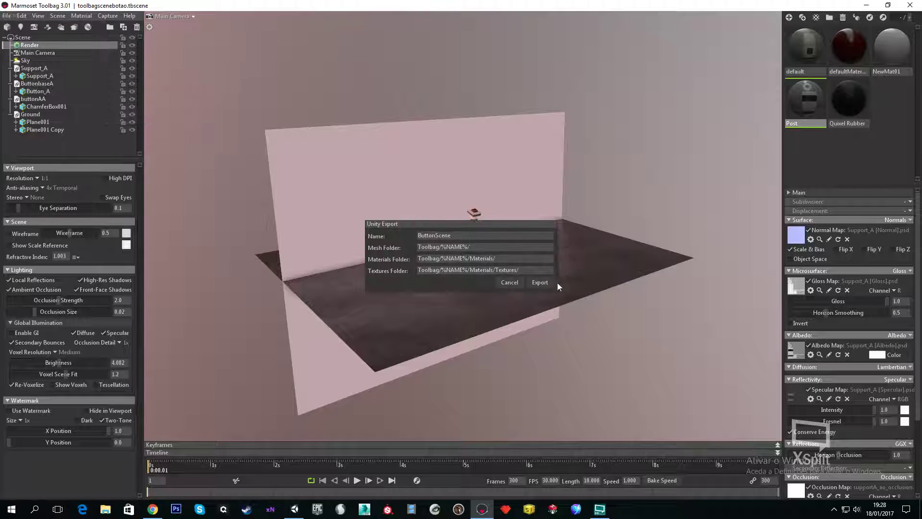
{"action": "key", "text": "ctrl+a"}
{"action": "key", "text": "BackSpace"}
{"action": "type", "text": "ButtonScene"}
Step: Save the export as ButtonScene on the Desktop, overwriting the existing package
{"action": "left_click", "coordinate": [540, 283]}
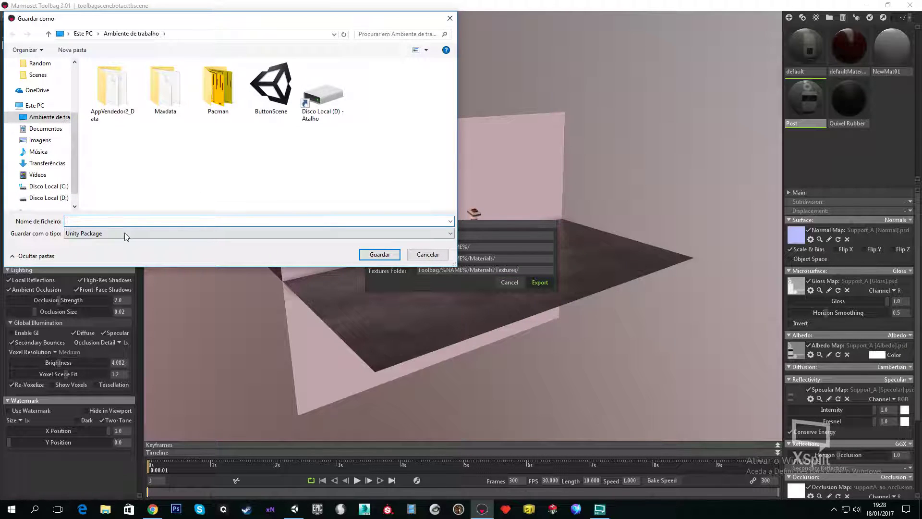
{"action": "left_click", "coordinate": [278, 103]}
{"action": "left_click", "coordinate": [375, 257]}
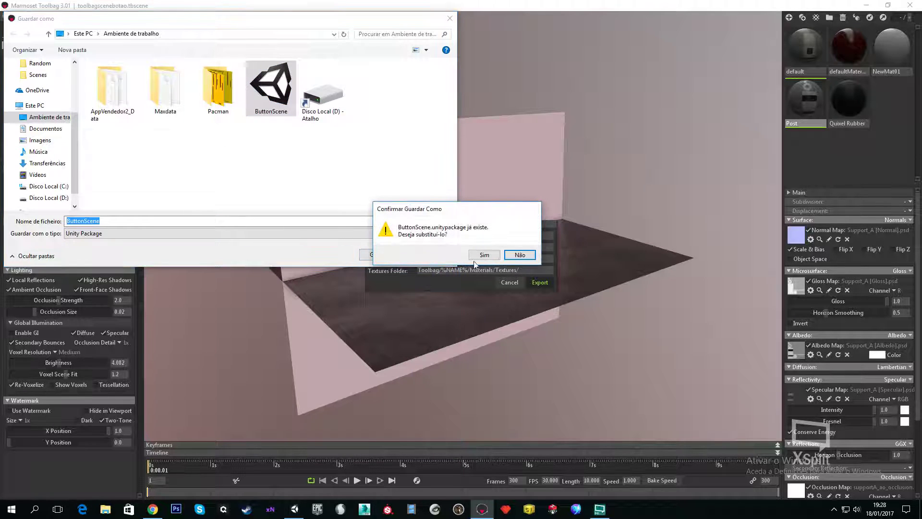
{"action": "left_click", "coordinate": [477, 254]}
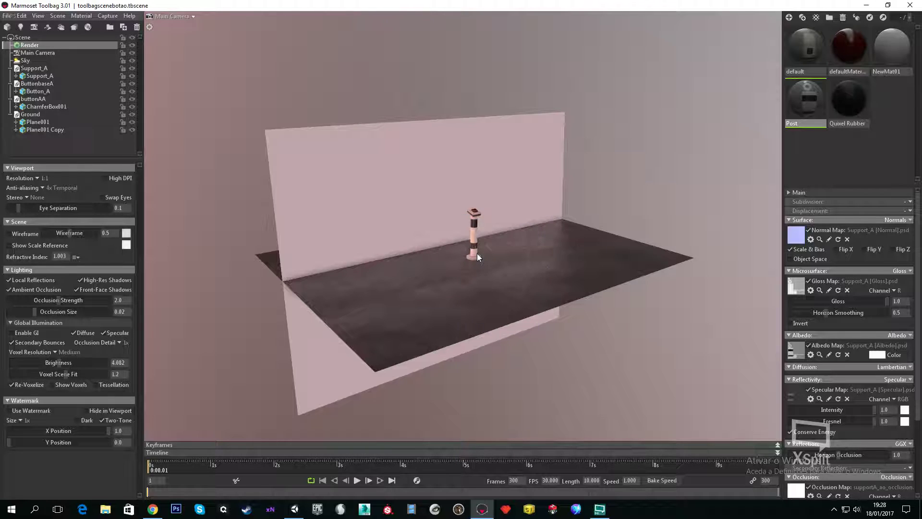
Step: Minimize Marmoset, inspect the ButtonScene package icon on the desktop, then bring Unity forward
{"action": "left_click", "coordinate": [866, 5]}
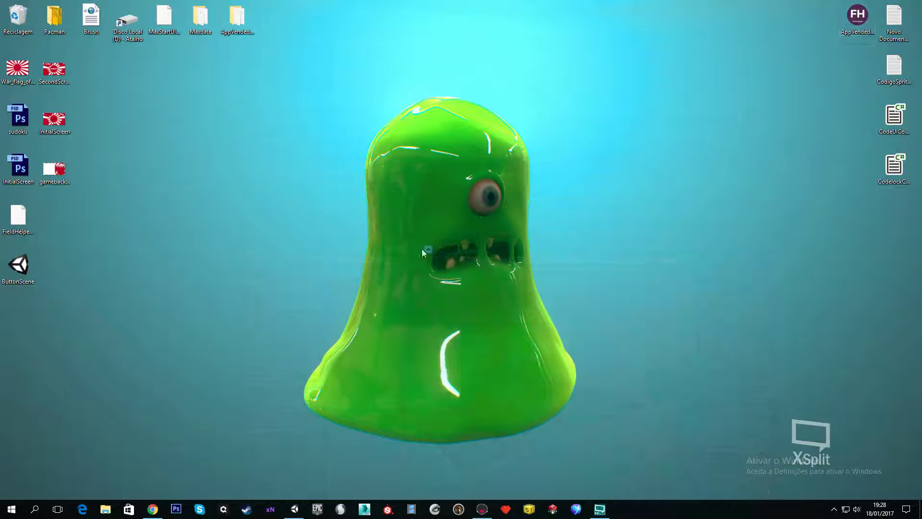
{"action": "left_click", "coordinate": [15, 272]}
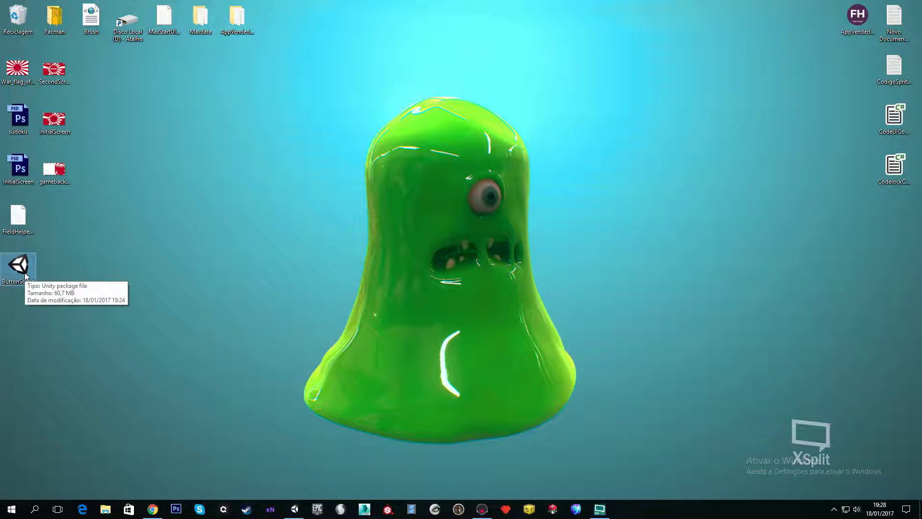
{"action": "left_click", "coordinate": [264, 330]}
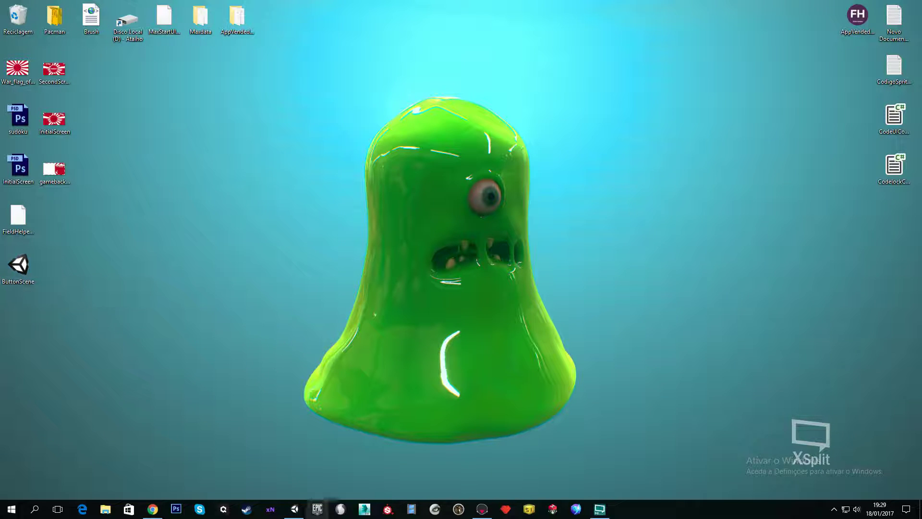
{"action": "left_click", "coordinate": [295, 510]}
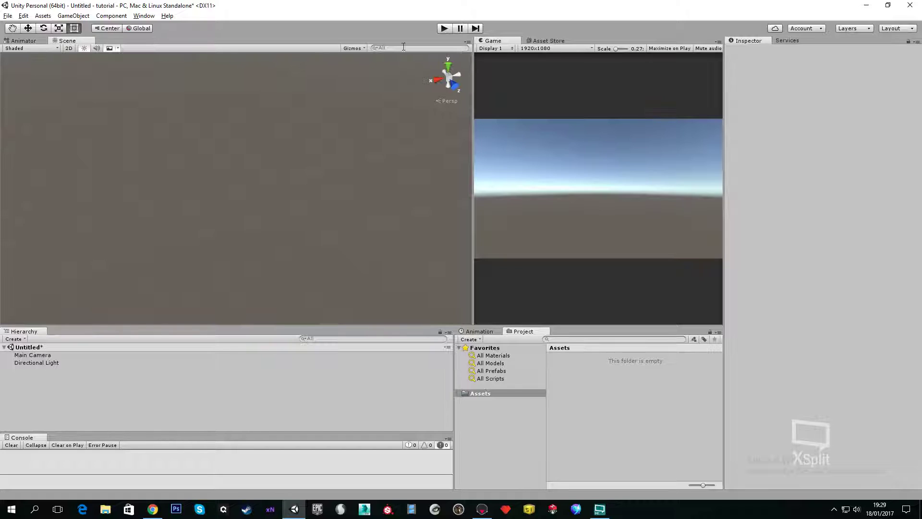
Step: Import the ButtonScene package from the Desktop via Assets > Import Package > Custom Package
{"action": "left_click", "coordinate": [43, 15]}
{"action": "mouse_move", "coordinate": [101, 97]}
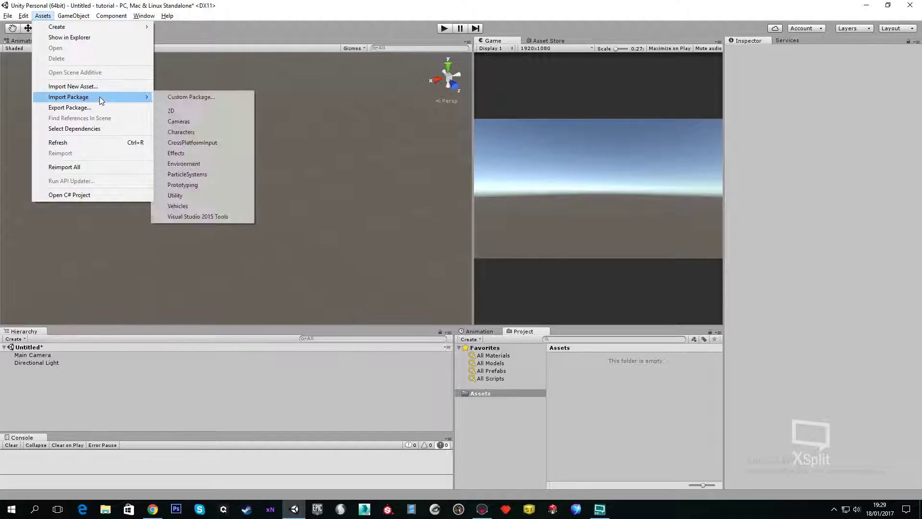
{"action": "left_click", "coordinate": [203, 99]}
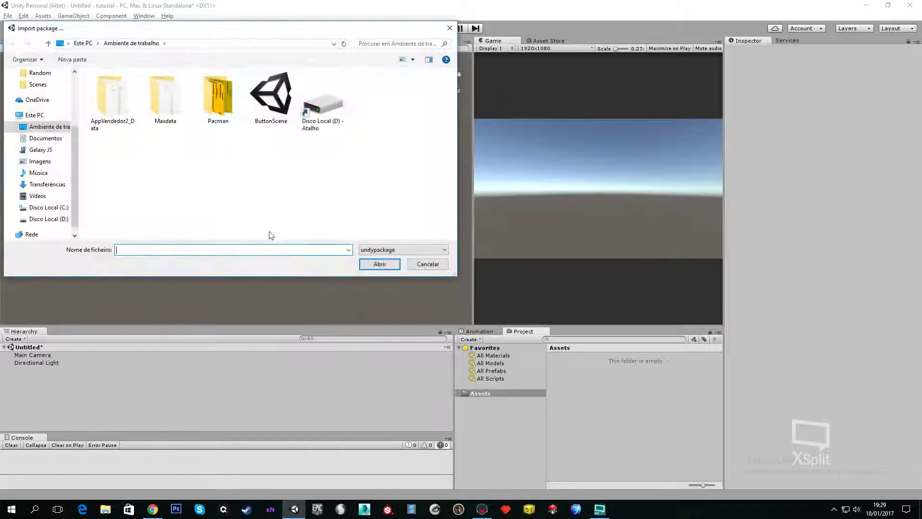
{"action": "left_click", "coordinate": [271, 99]}
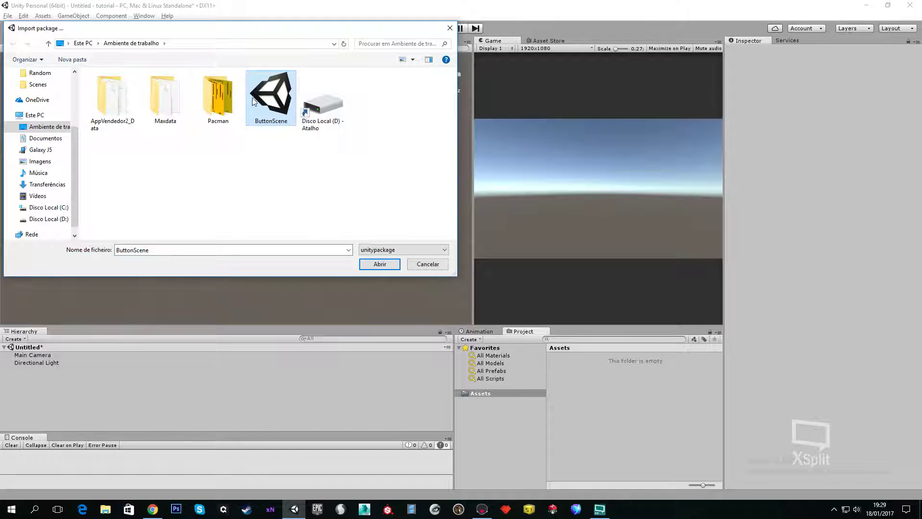
{"action": "left_click", "coordinate": [395, 263]}
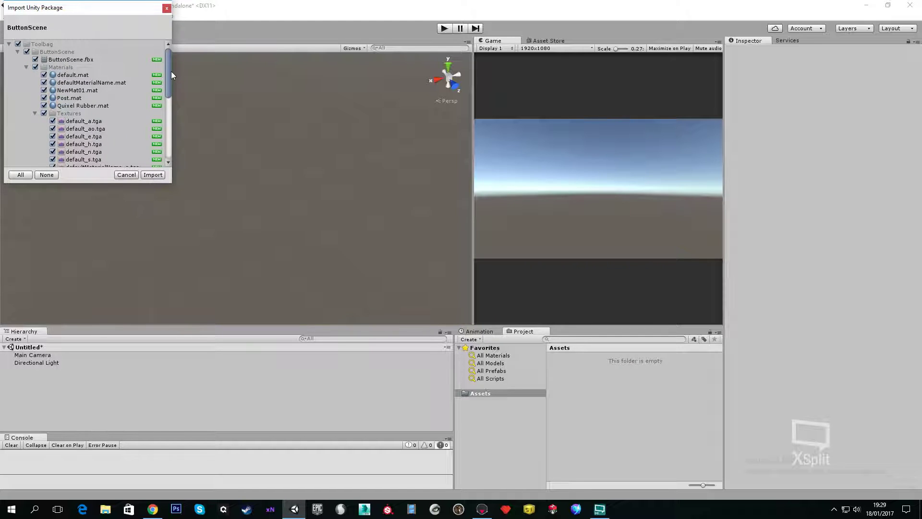
Step: Review the package contents list and import everything with all items left checked
{"action": "left_click_drag", "start_coordinate": [170, 72], "coordinate": [169, 109]}
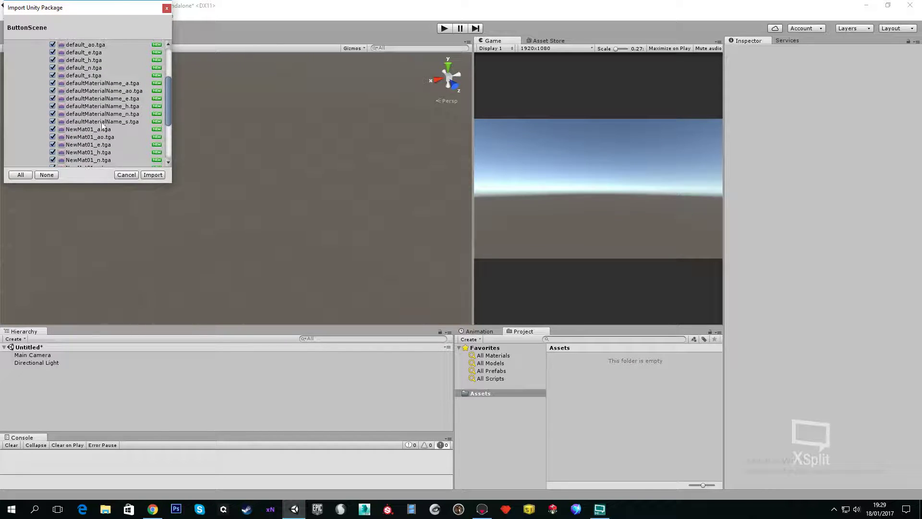
{"action": "scroll", "coordinate": [86, 92], "scroll_direction": "up", "scroll_amount": 5}
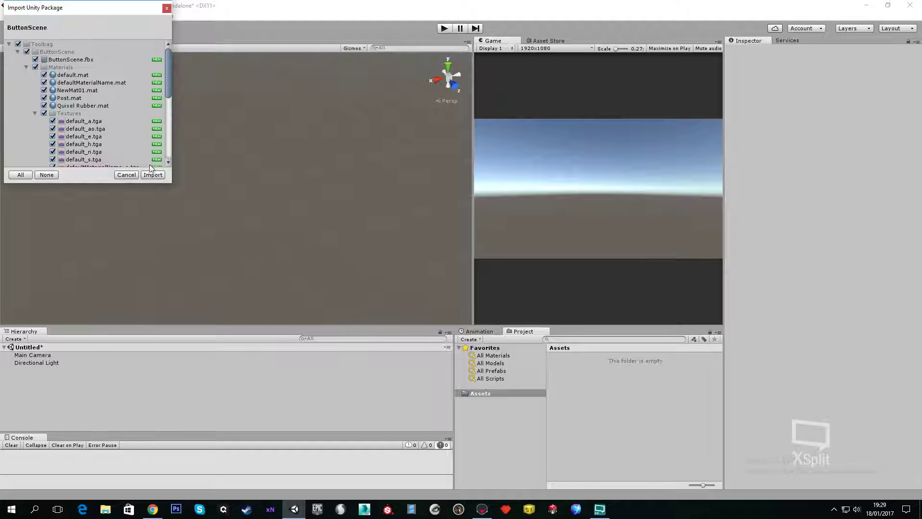
{"action": "left_click", "coordinate": [158, 176]}
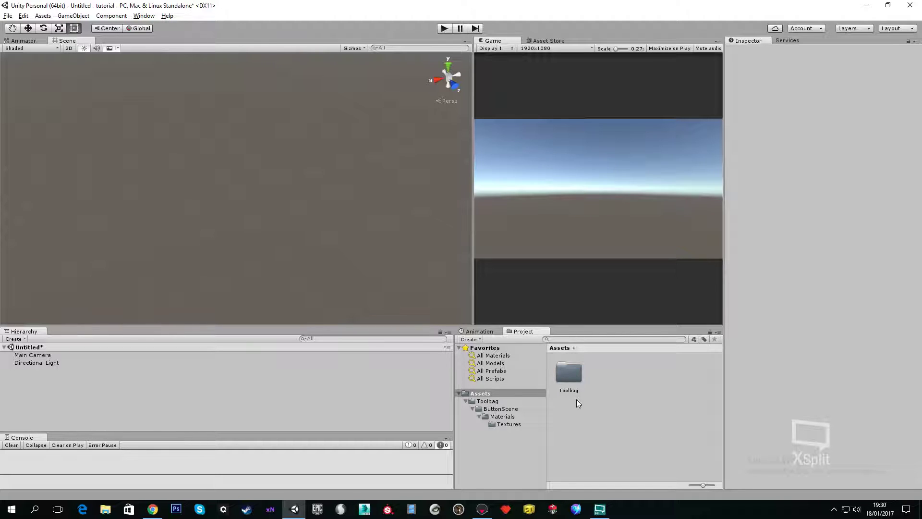
Step: Open Toolbag > ButtonScene > Materials and inspect the default, defaultMaterialName and Post materials
{"action": "double_click", "coordinate": [568, 373]}
{"action": "double_click", "coordinate": [568, 373]}
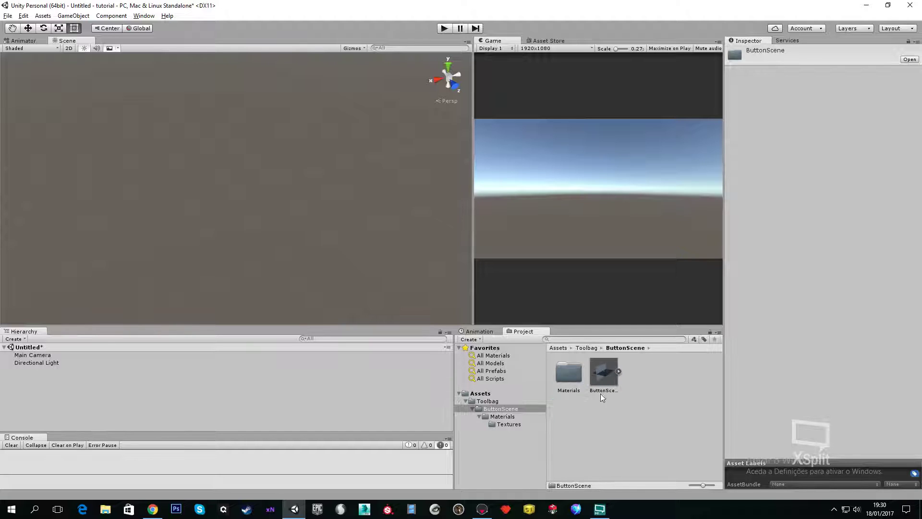
{"action": "double_click", "coordinate": [569, 374]}
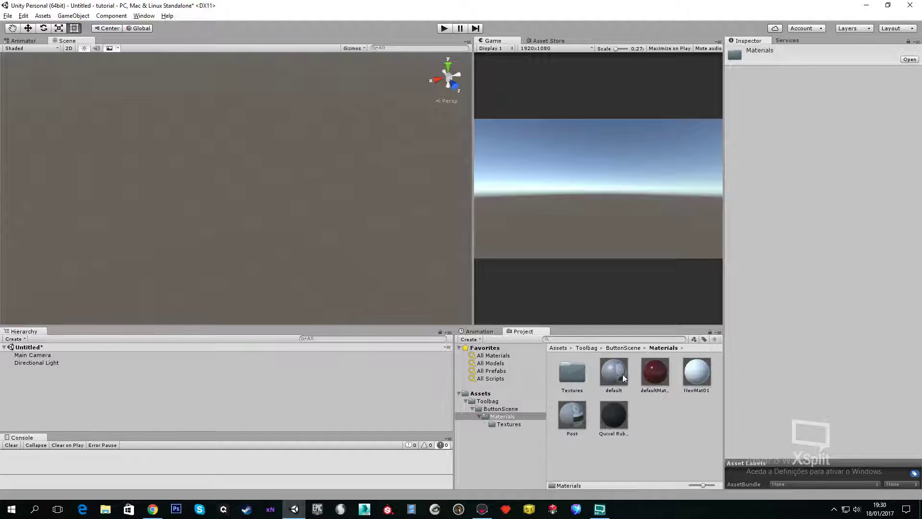
{"action": "left_click", "coordinate": [613, 375]}
{"action": "left_click", "coordinate": [655, 378]}
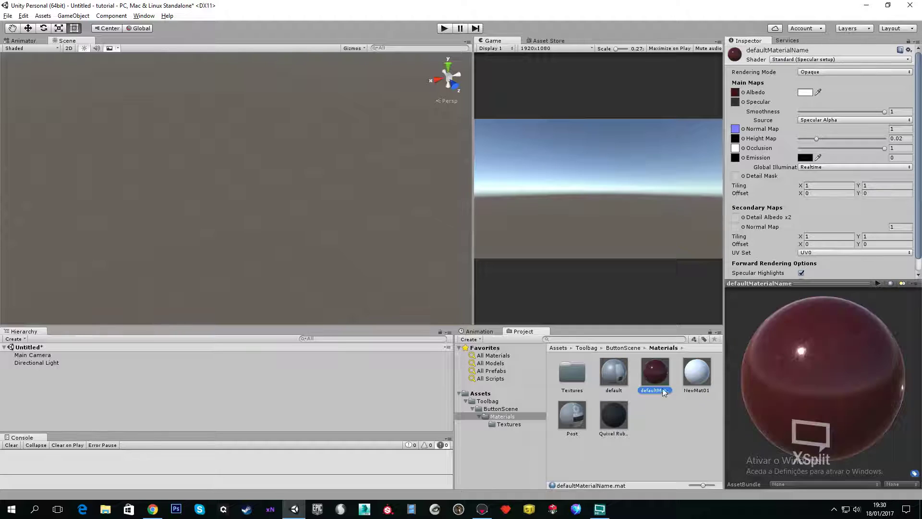
{"action": "left_click", "coordinate": [582, 417]}
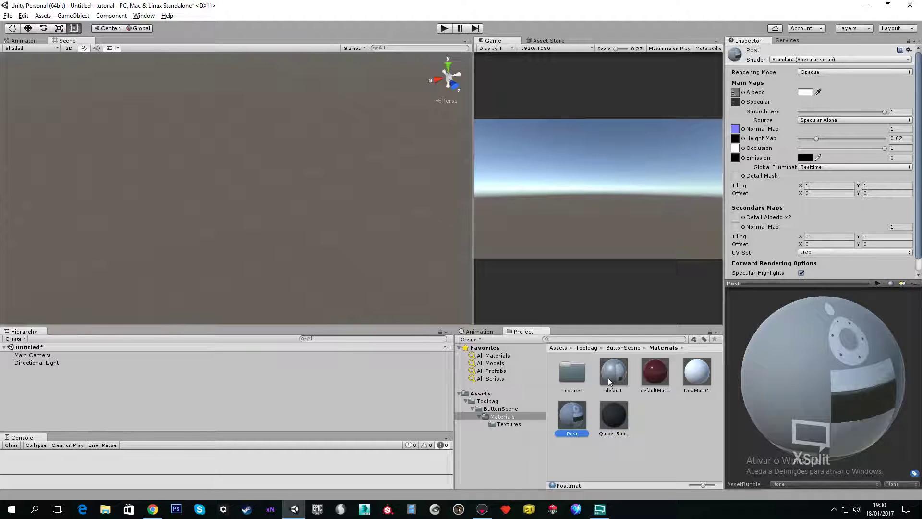
Step: Browse the Textures folder, then select the ButtonScene model to view its import settings
{"action": "double_click", "coordinate": [582, 376]}
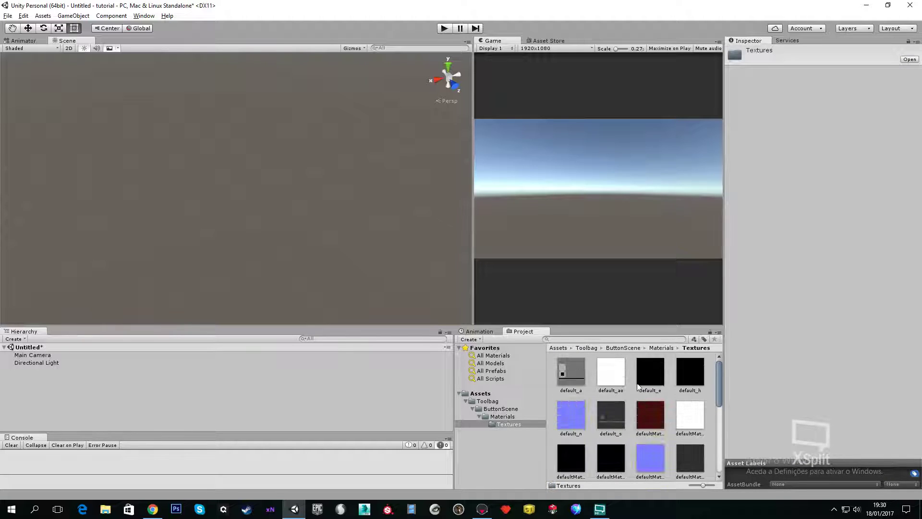
{"action": "scroll", "coordinate": [639, 384], "scroll_direction": "down", "scroll_amount": 5}
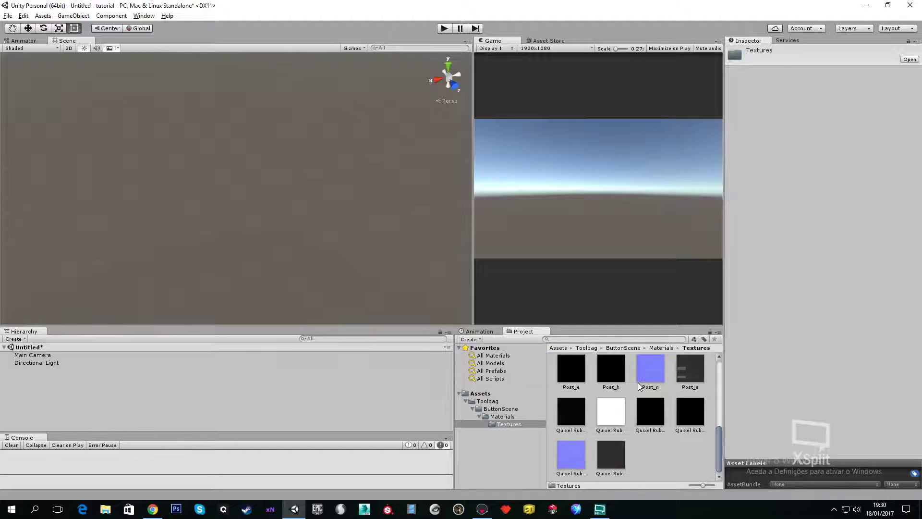
{"action": "scroll", "coordinate": [643, 400], "scroll_direction": "up", "scroll_amount": 5}
{"action": "left_click", "coordinate": [587, 347]}
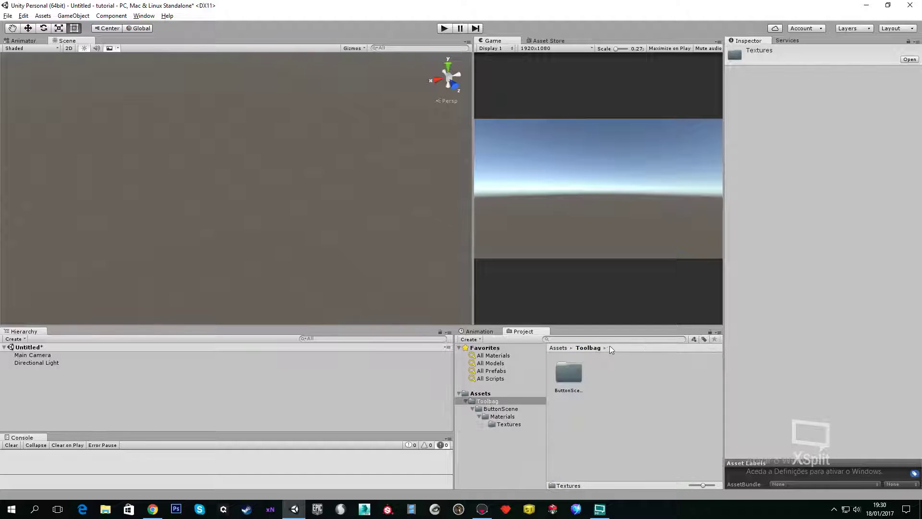
{"action": "double_click", "coordinate": [560, 379]}
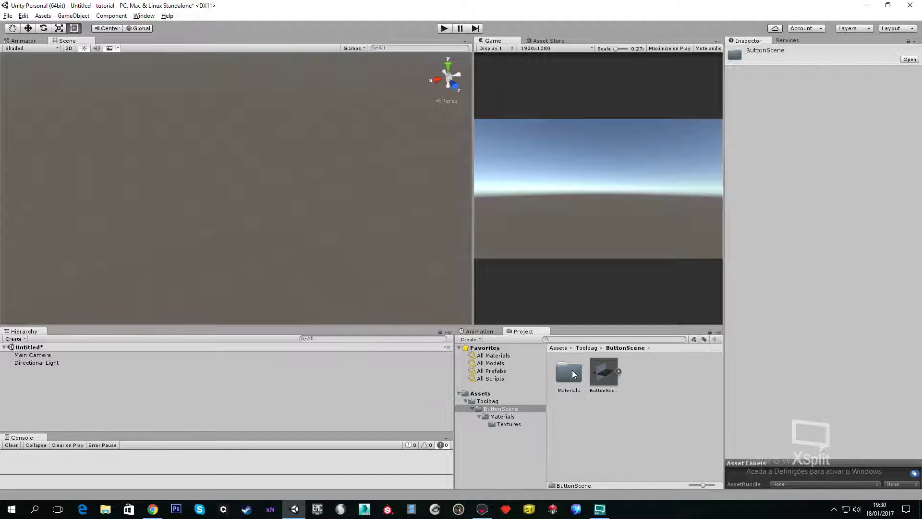
{"action": "left_click", "coordinate": [604, 375]}
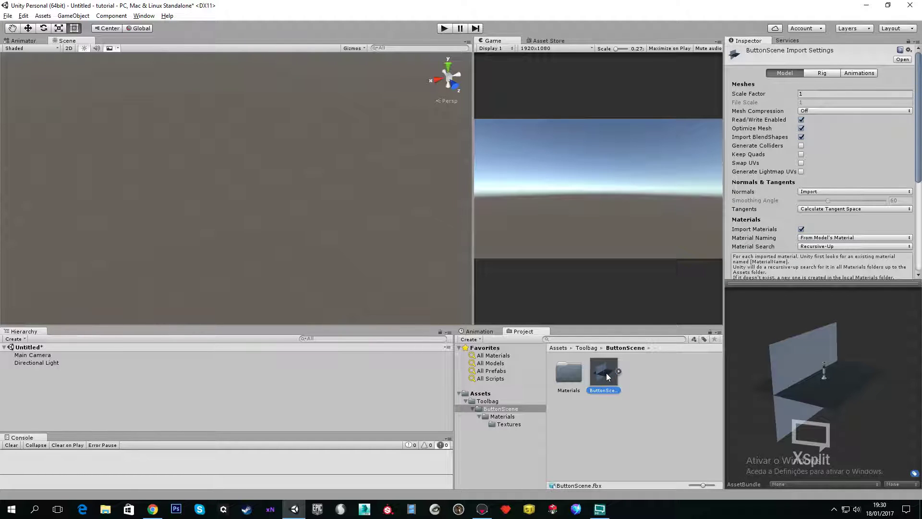
Step: Drag the ButtonScene model into the Scene view and navigate to see it whole
{"action": "left_click_drag", "start_coordinate": [608, 377], "coordinate": [326, 221]}
{"action": "scroll", "coordinate": [248, 195], "scroll_direction": "up", "scroll_amount": 8}
{"action": "right_click_drag", "start_coordinate": [248, 195], "coordinate": [510, 277]}
{"action": "right_click_drag", "start_coordinate": [312, 207], "coordinate": [171, 200]}
{"action": "scroll", "coordinate": [263, 248], "scroll_direction": "down", "scroll_amount": 5}
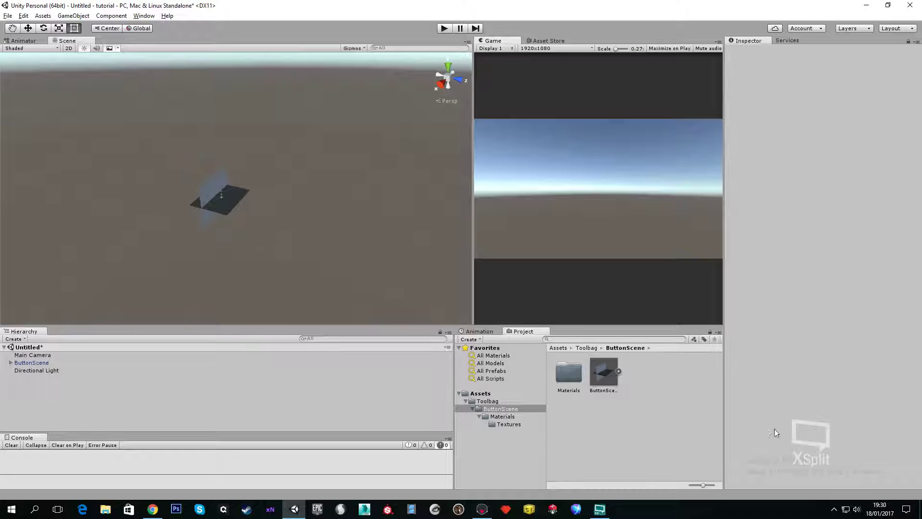
Step: Add a second ButtonScene copy to the scene and frame the view on it
{"action": "left_click_drag", "start_coordinate": [600, 371], "coordinate": [348, 231]}
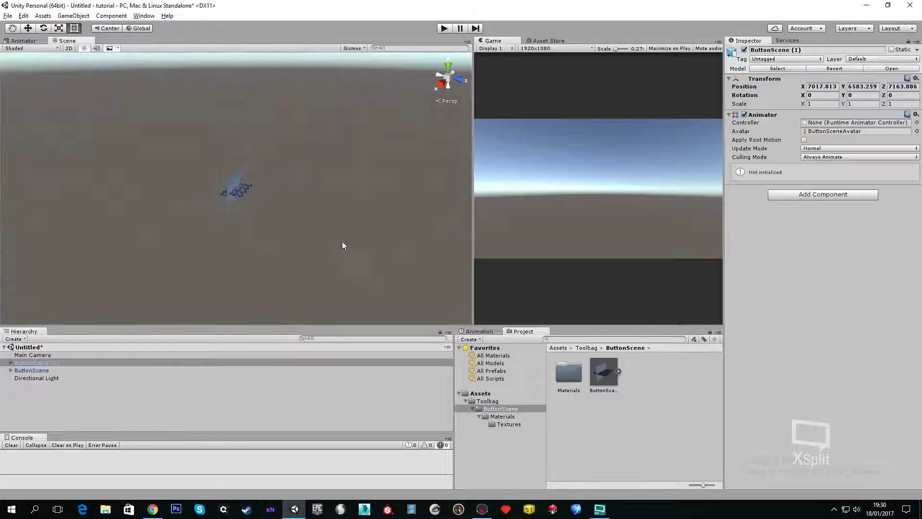
{"action": "key", "text": "f"}
{"action": "scroll", "coordinate": [326, 224], "scroll_direction": "down", "scroll_amount": 5}
{"action": "left_click", "coordinate": [350, 178]}
{"action": "mouse_move", "coordinate": [350, 177]}
{"action": "left_mouse_down", "text": "alt"}
{"action": "mouse_move", "coordinate": [265, 188]}
{"action": "mouse_move", "coordinate": [342, 192]}
{"action": "left_mouse_up", "text": "alt"}
Step: Delete both ButtonScene (1) and ButtonScene from the scene
{"action": "left_click", "coordinate": [258, 189]}
{"action": "key", "text": "Delete"}
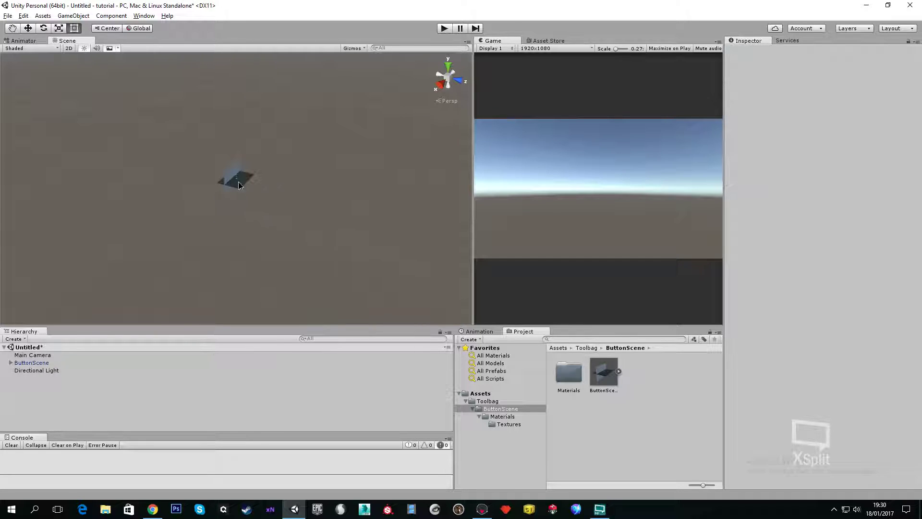
{"action": "left_click", "coordinate": [239, 184]}
{"action": "key", "text": "Delete"}
Step: Switch windows via the taskbar to bring Marmoset Toolbag forward
{"action": "left_click", "coordinate": [153, 509]}
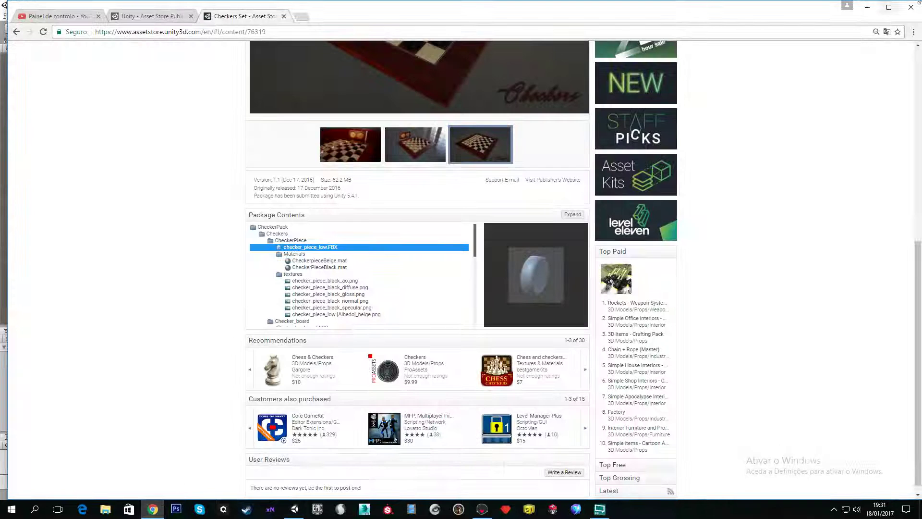
{"action": "left_click", "coordinate": [867, 7]}
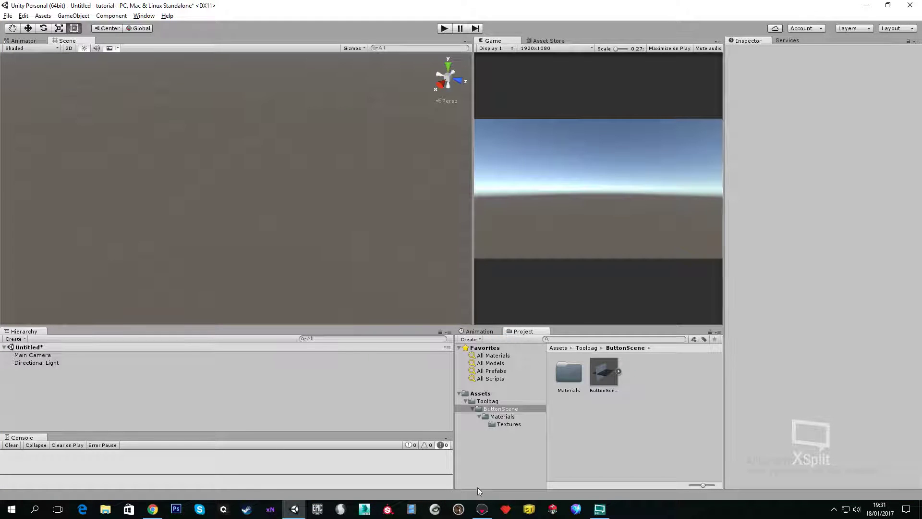
{"action": "left_click", "coordinate": [482, 509]}
Step: Zoom and orbit the original Marmoset scene for comparison, then minimize it to return to Unity
{"action": "scroll", "coordinate": [486, 276], "scroll_direction": "up", "scroll_amount": 2}
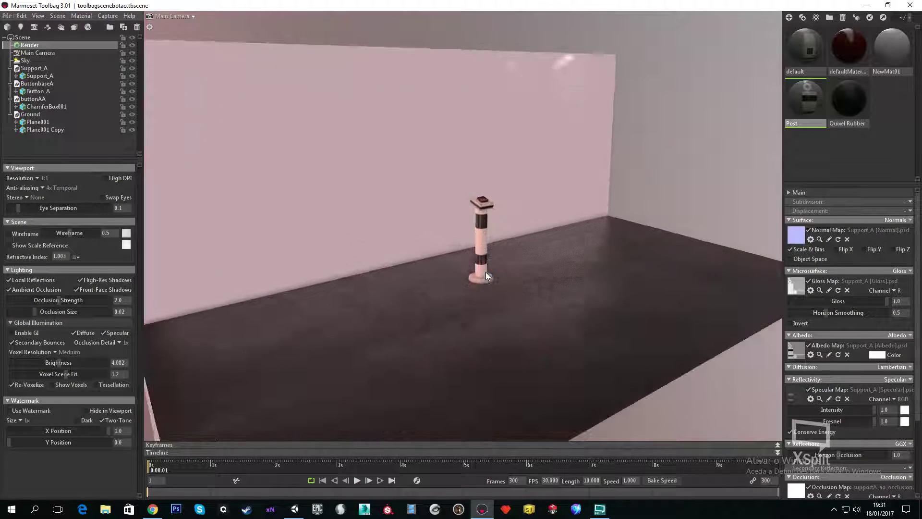
{"action": "scroll", "coordinate": [483, 302], "scroll_direction": "down", "scroll_amount": 5}
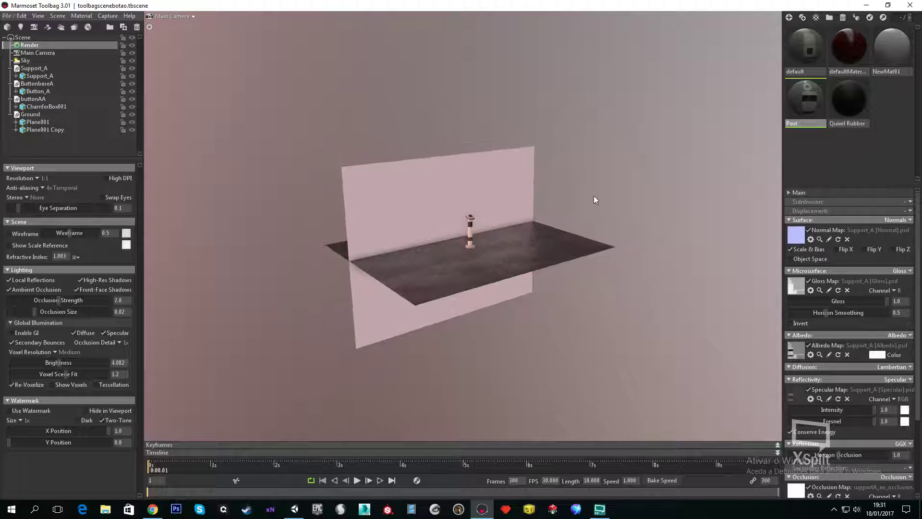
{"action": "left_click_drag", "start_coordinate": [621, 202], "coordinate": [565, 227]}
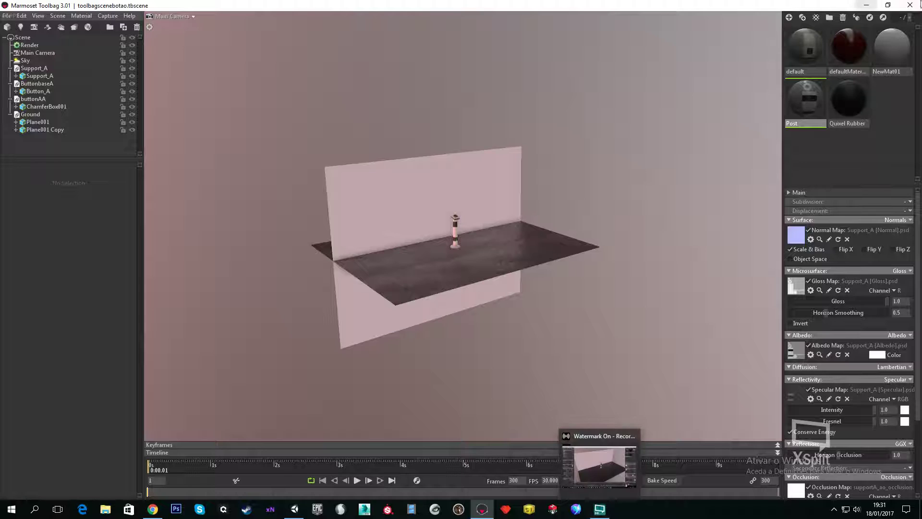
{"action": "left_click", "coordinate": [867, 6]}
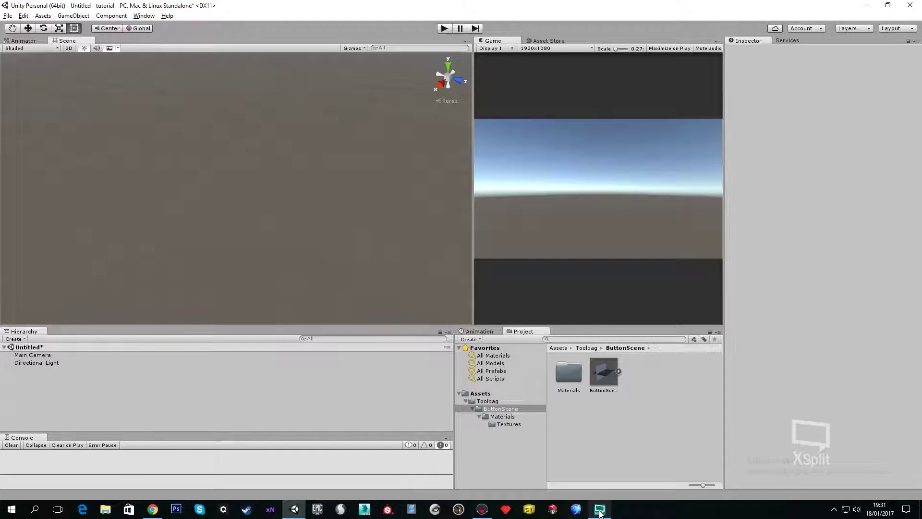
{"action": "mouse_move", "coordinate": [601, 513]}
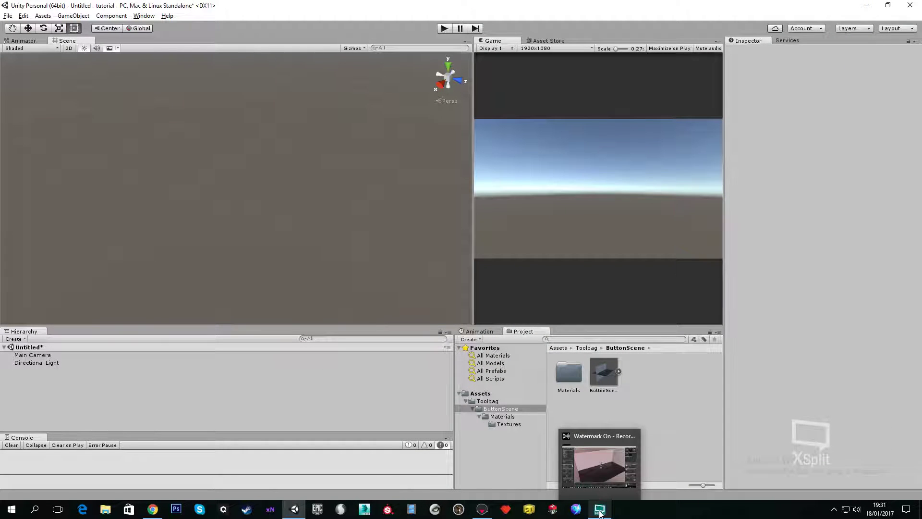